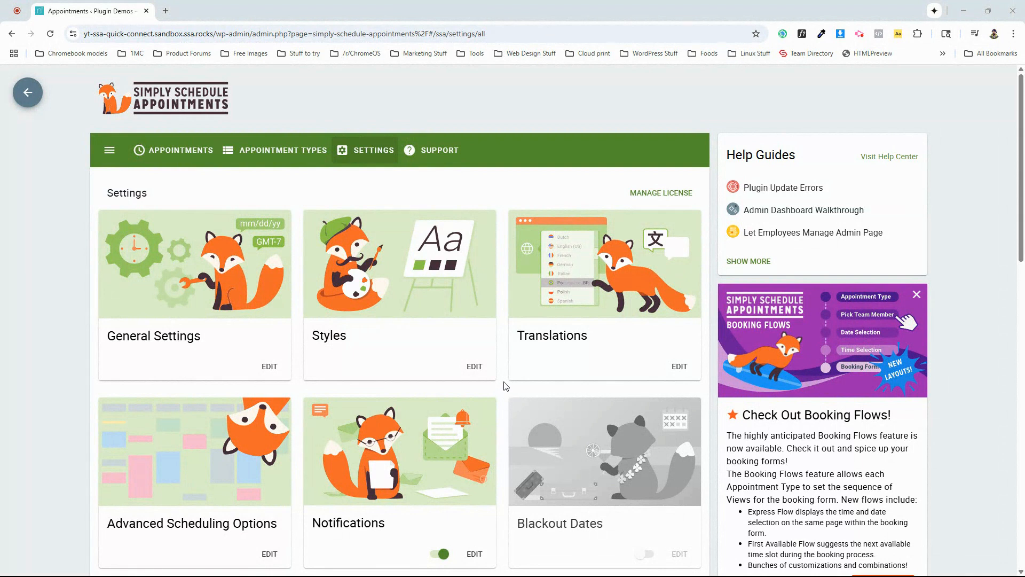
- Open the plugin's Google integration settings page from the settings overview
scroll(502, 384, down, 3)
scroll(471, 396, up, 3)
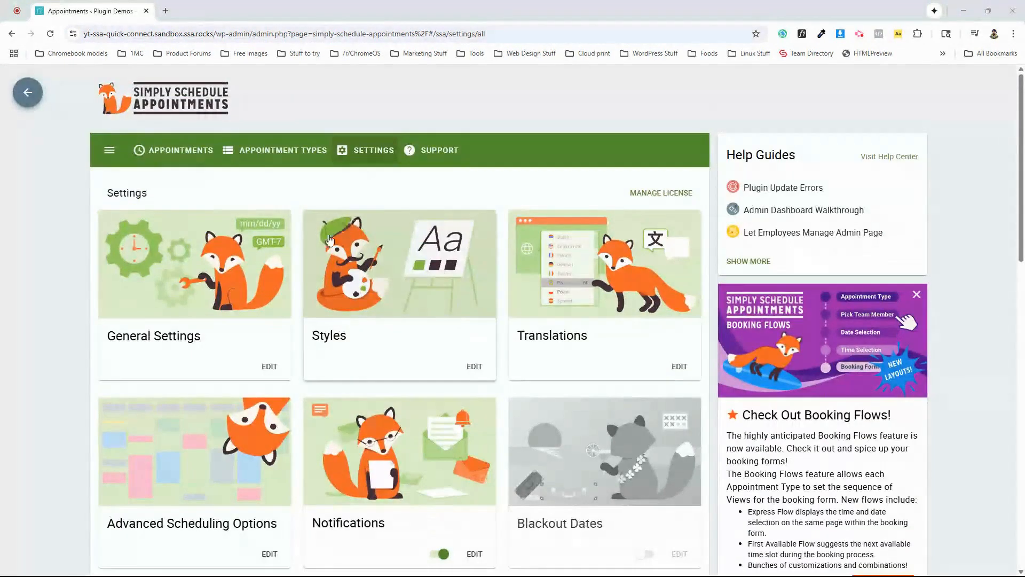
scroll(239, 413, down, 5)
click(238, 482)
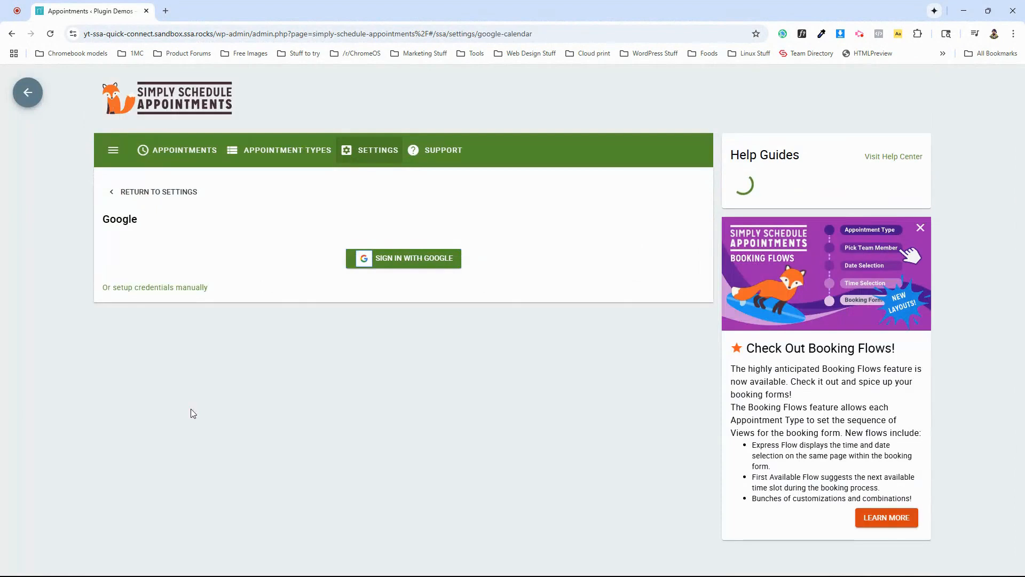
click(191, 410)
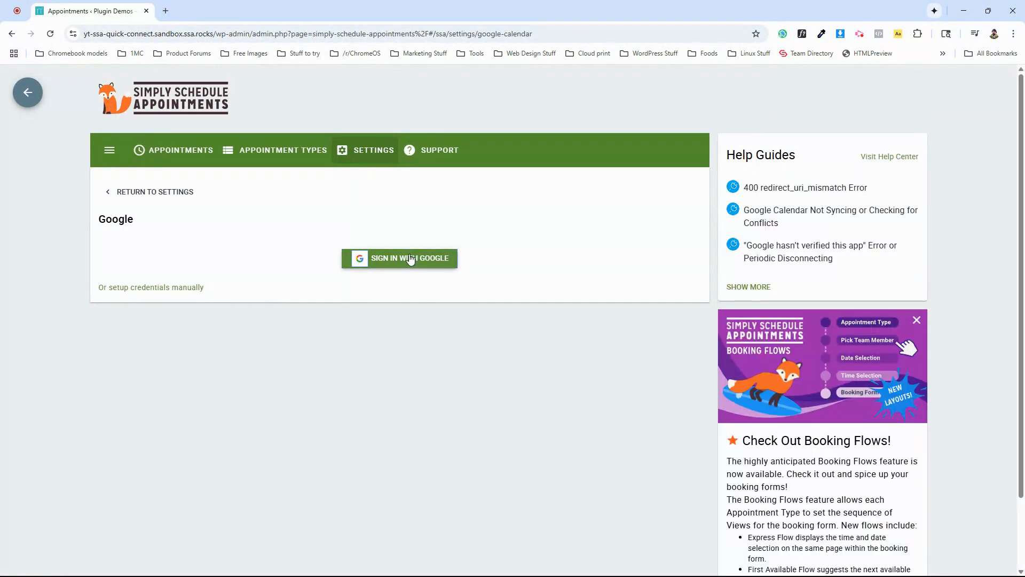
- Sign in with the personal Google account and grant Simply Schedule Appointments access to it
click(389, 262)
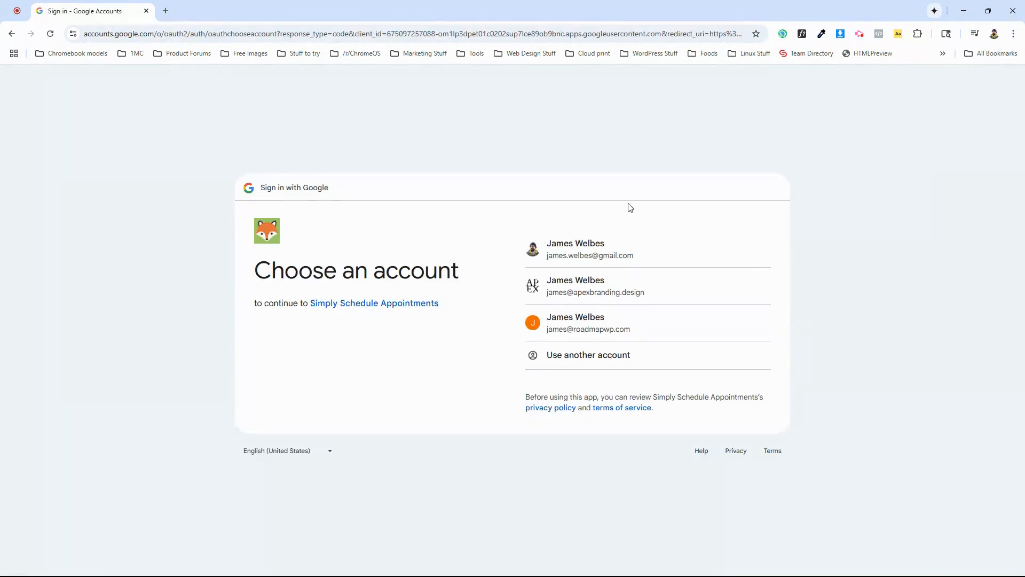
click(605, 259)
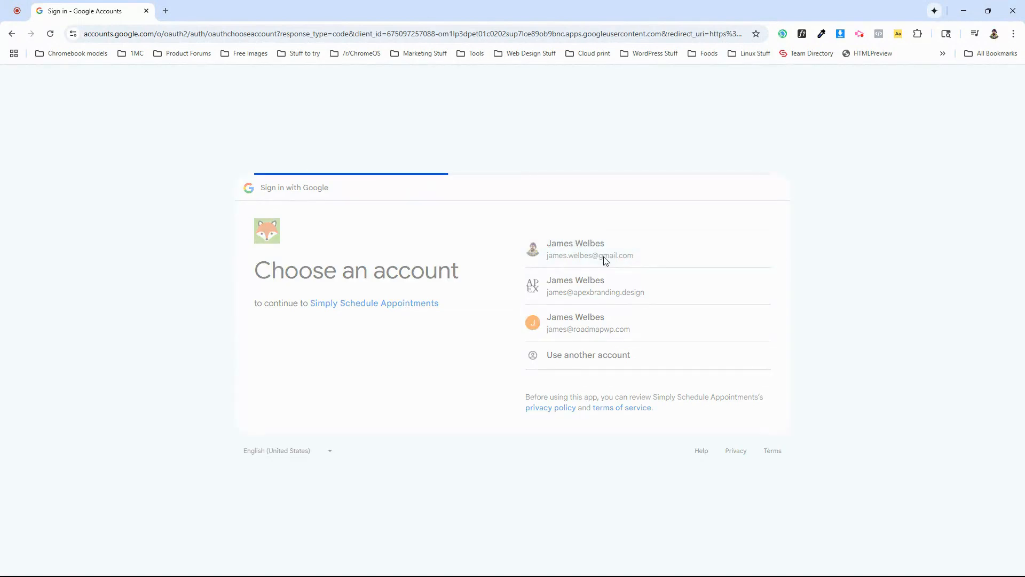
click(716, 397)
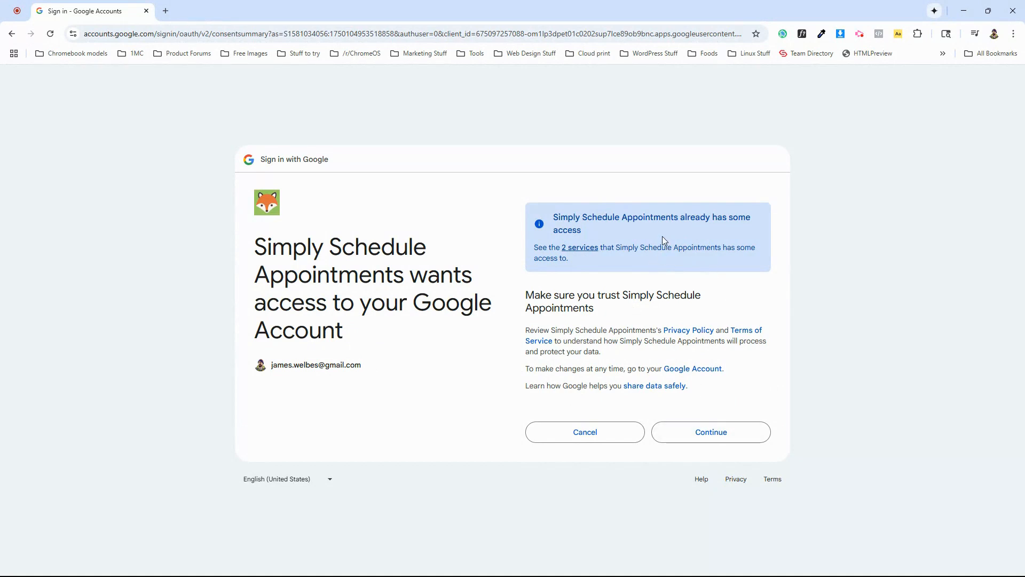
click(716, 435)
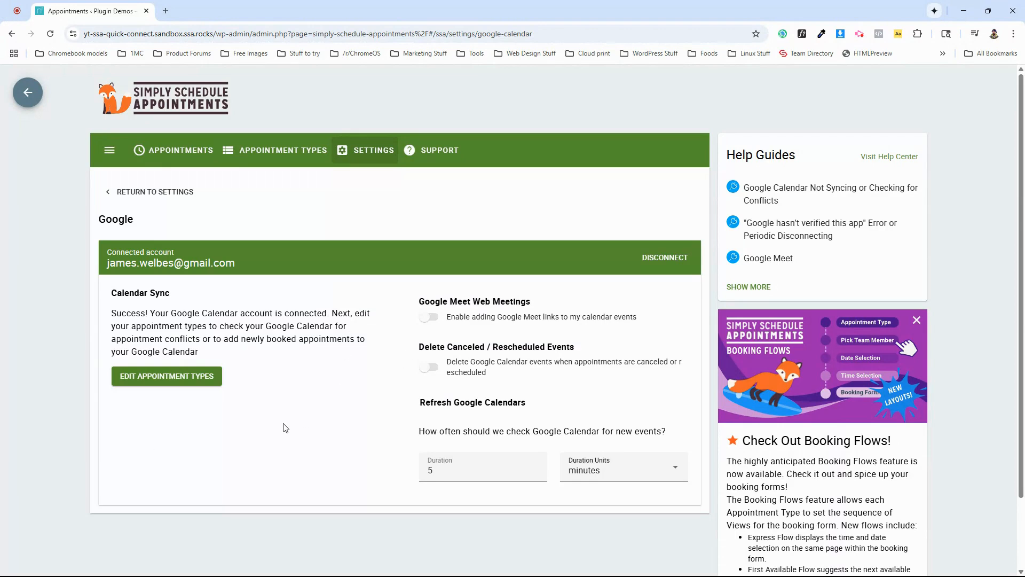
- Set the Consultation Phone Call appointment type to sync its bookings with the Husslin' Google calendar
click(290, 156)
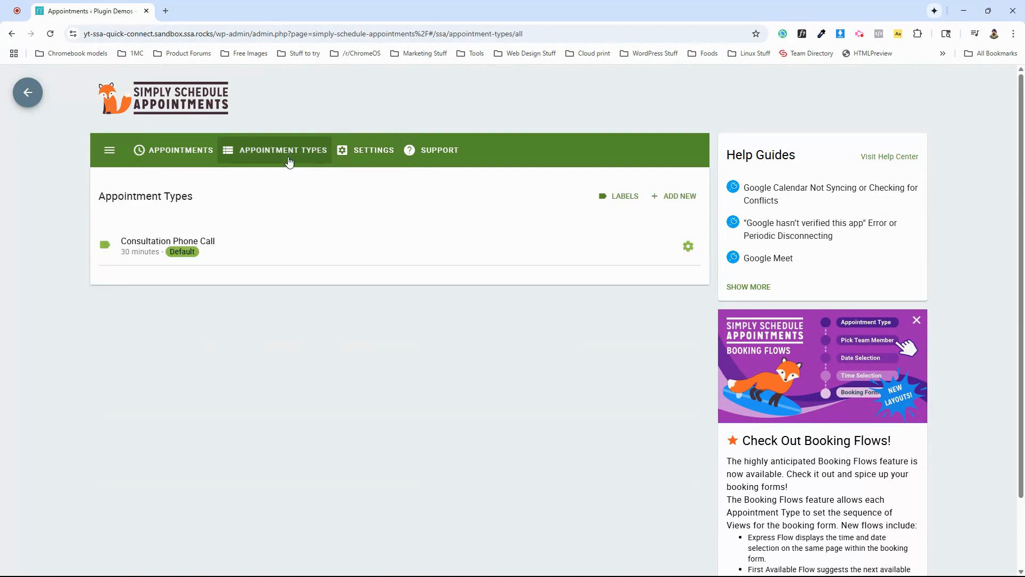
click(215, 250)
scroll(202, 419, down, 6)
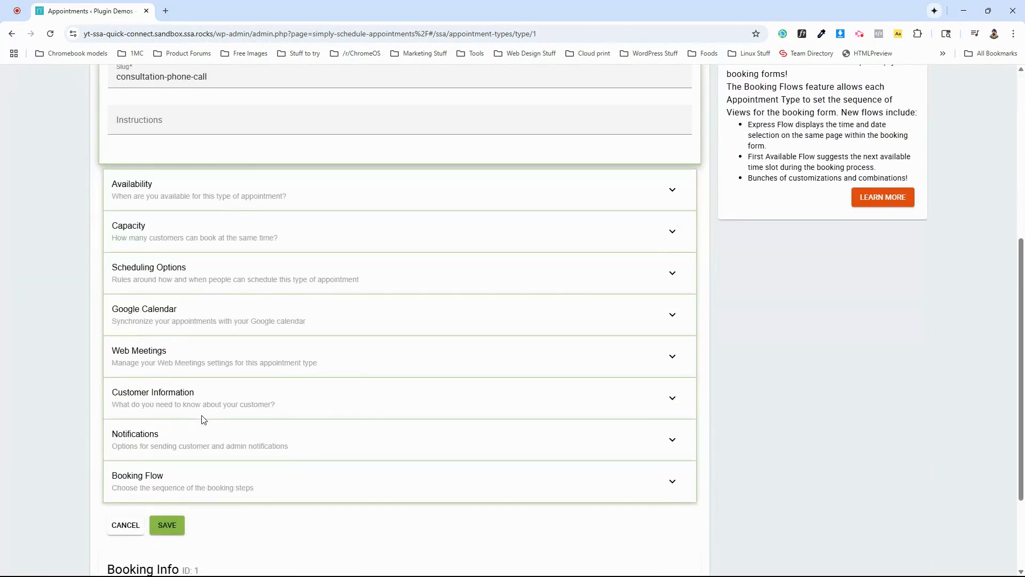
click(182, 319)
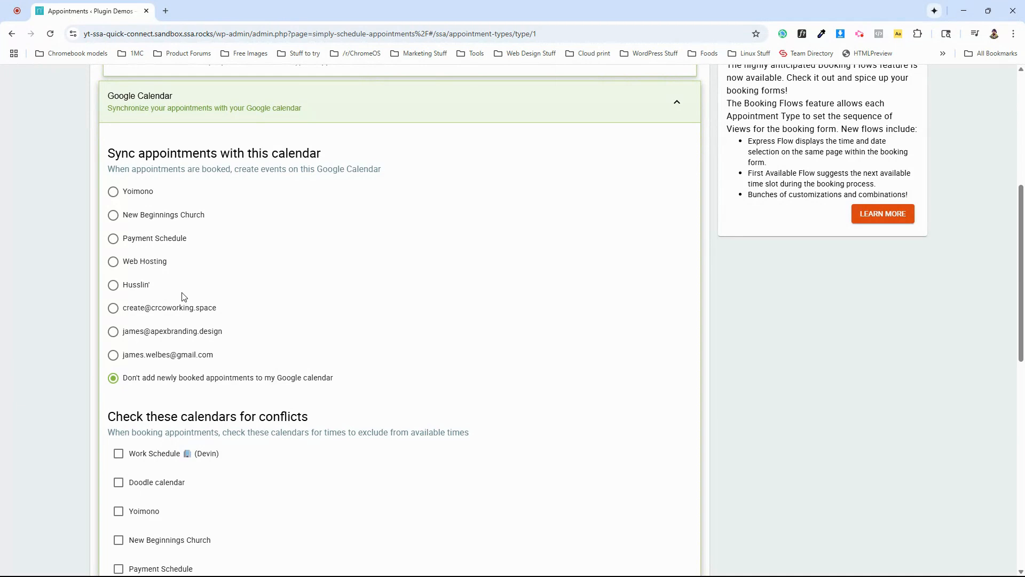
click(120, 285)
- Check the New Beginnings Church, Web Hosting, Husslin' and Holidays in United States calendars for conflicts in this appointment type
scroll(318, 327, down, 5)
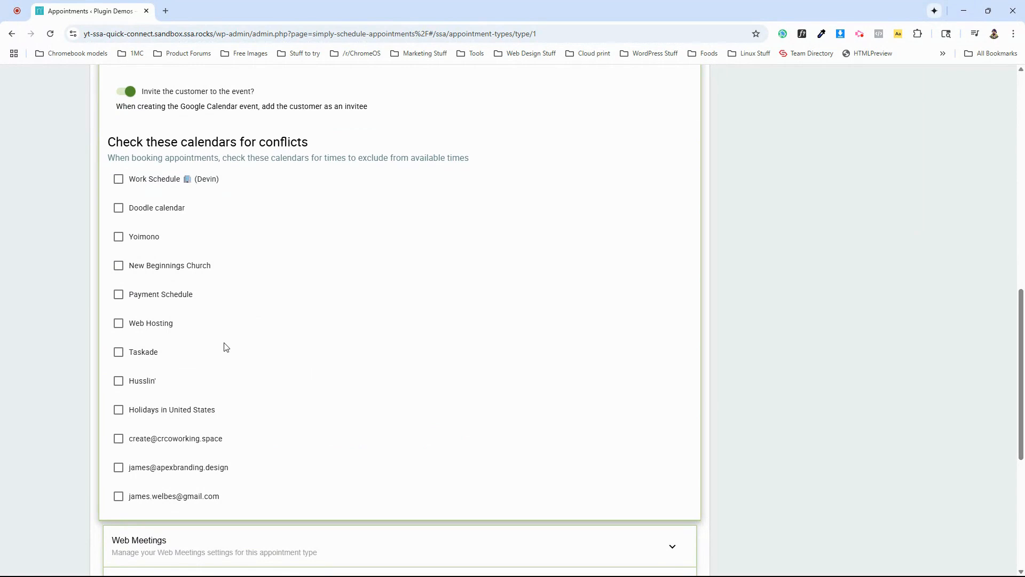
scroll(214, 325, up, 3)
scroll(200, 298, down, 4)
scroll(201, 299, down, 1)
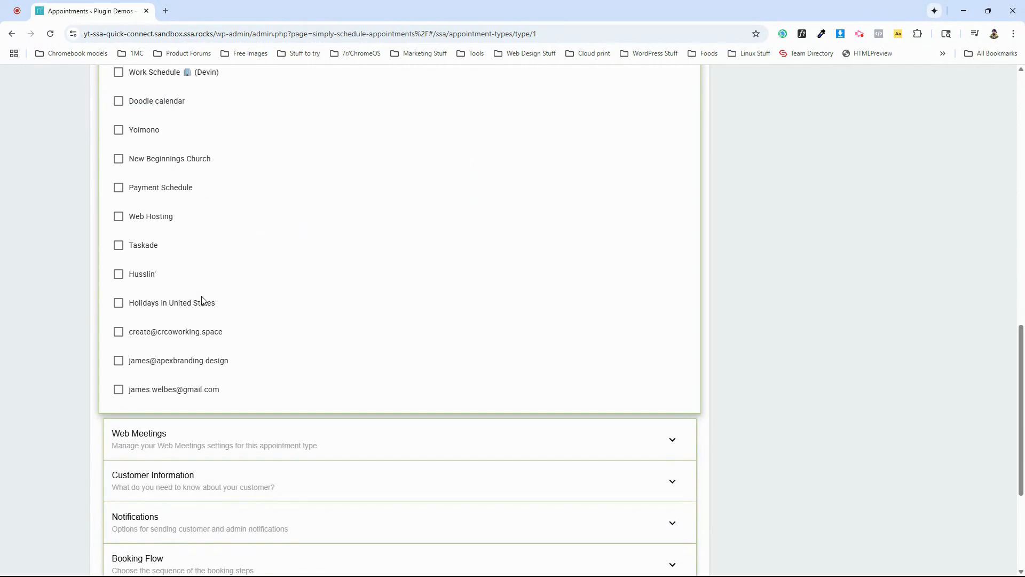
scroll(218, 320, up, 2)
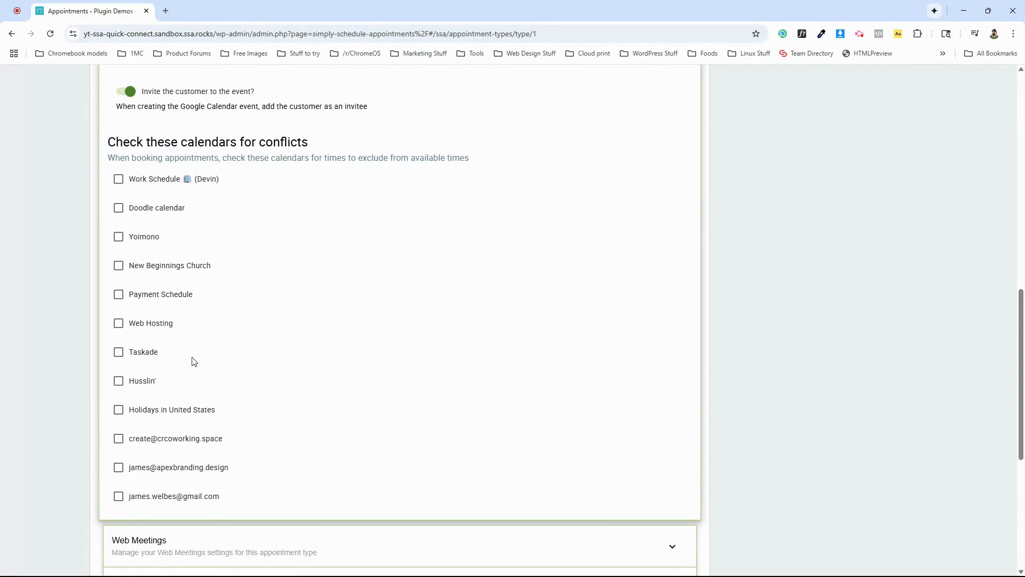
click(114, 267)
click(118, 323)
click(118, 381)
click(149, 417)
scroll(247, 390, down, 2)
scroll(197, 377, down, 4)
- Return to the appointment types list, leaving the Consultation Phone Call changes unsaved
scroll(197, 378, up, 12)
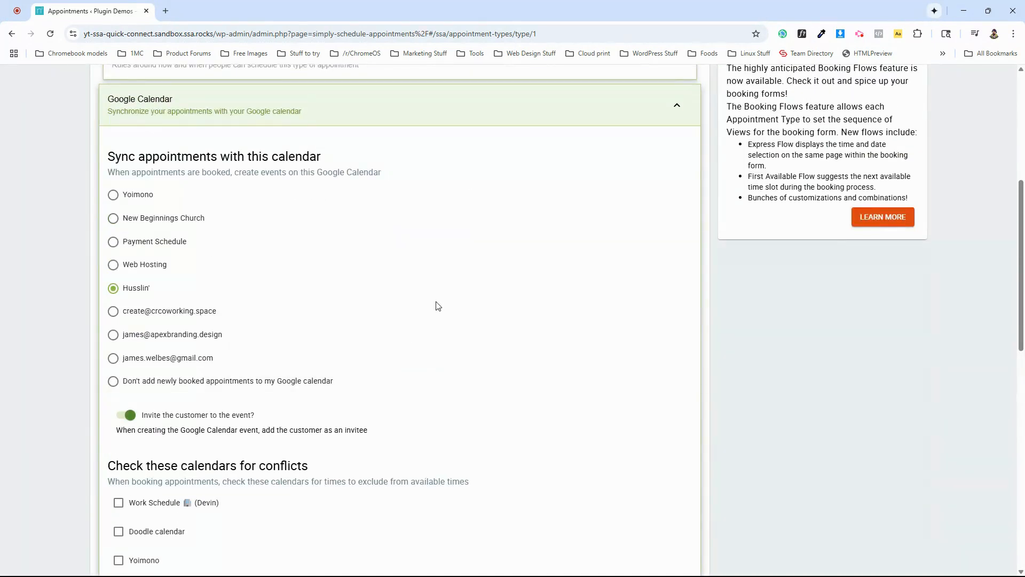
click(669, 107)
scroll(460, 372, up, 4)
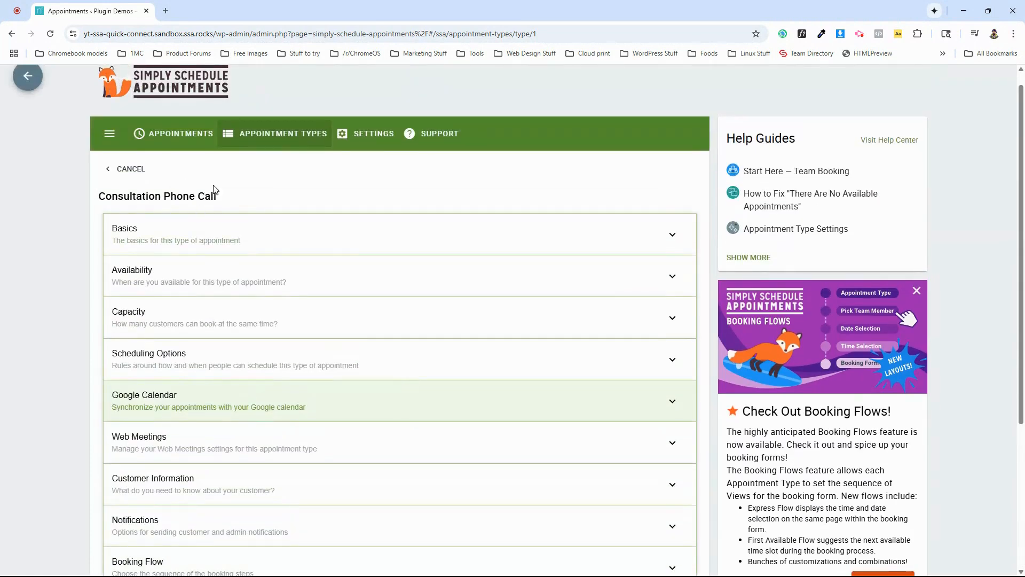
click(277, 134)
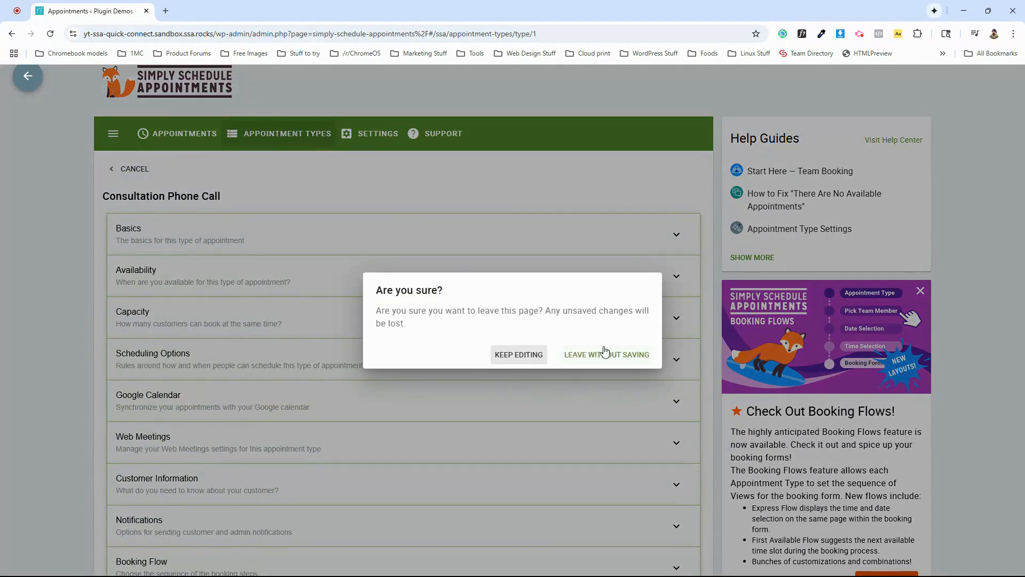
click(604, 353)
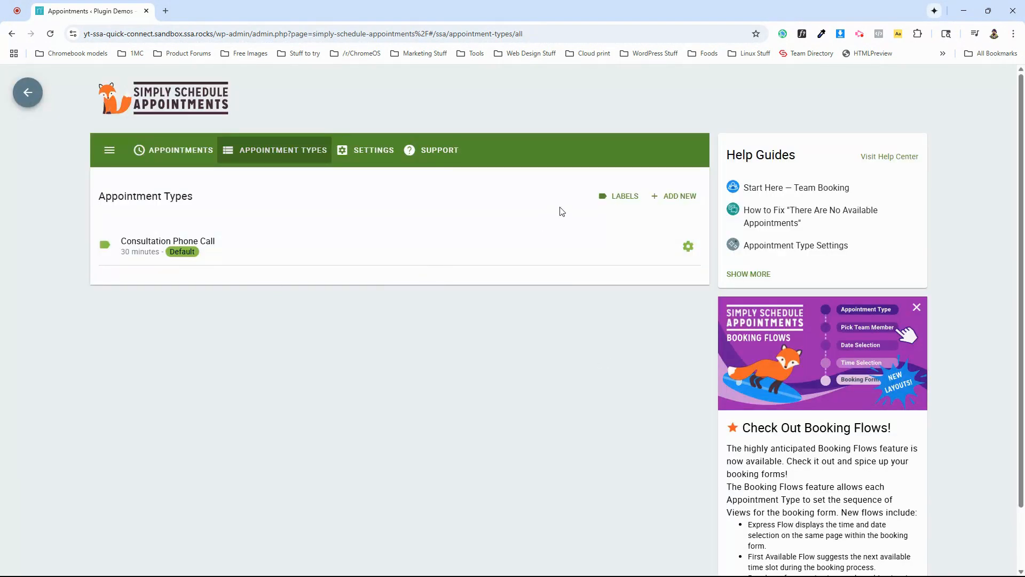
- Clone the Consultation Phone Call appointment type and save the copy as Consultation Phone Call Clone
click(687, 245)
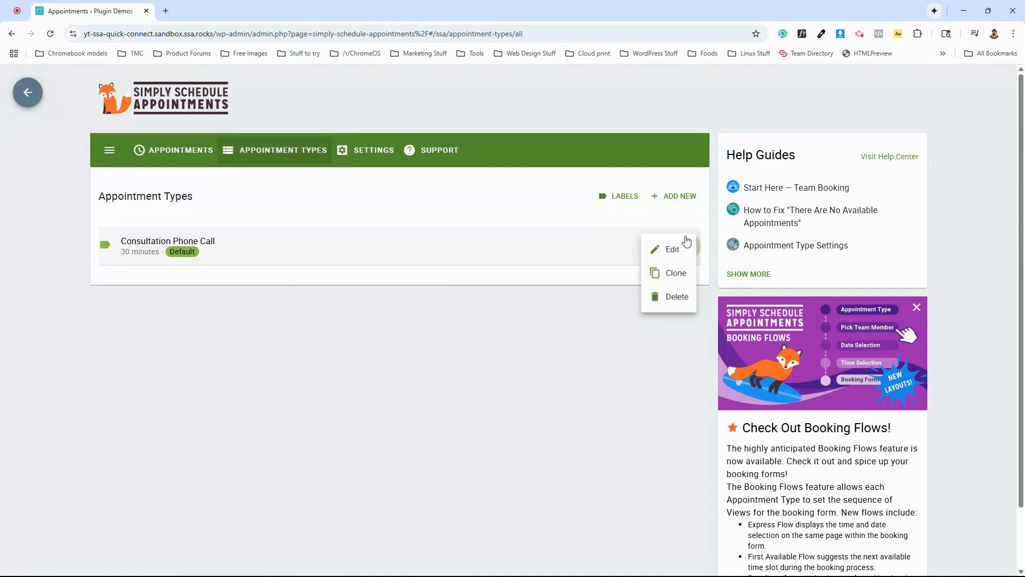
click(678, 275)
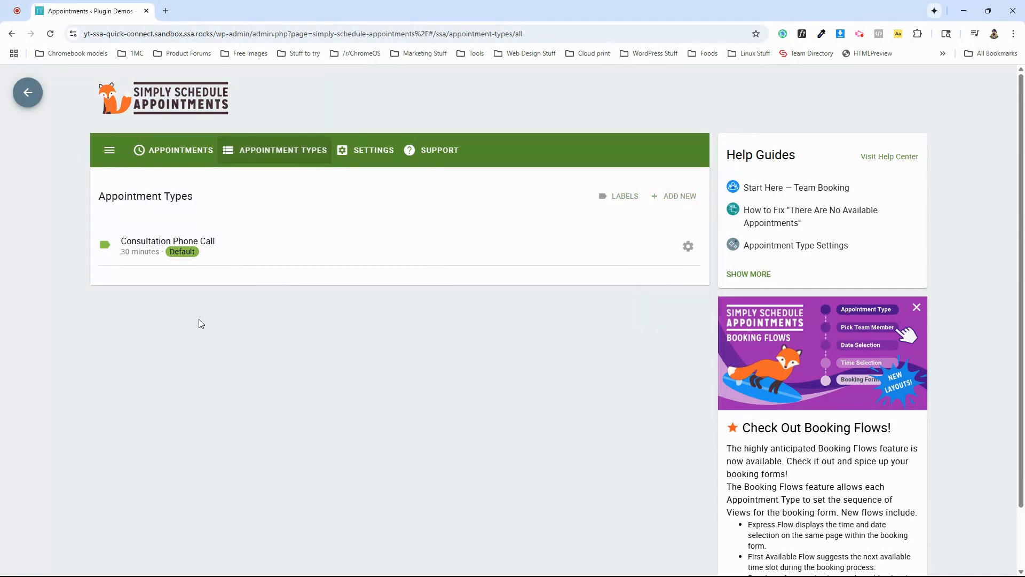
click(265, 308)
text(Clone)
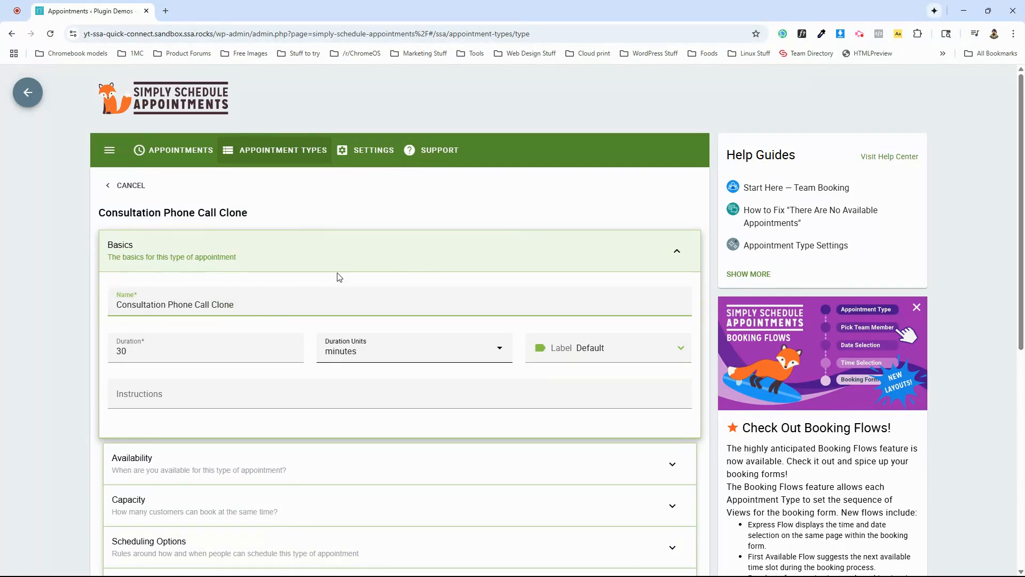
scroll(403, 412, down, 4)
scroll(403, 412, down, 3)
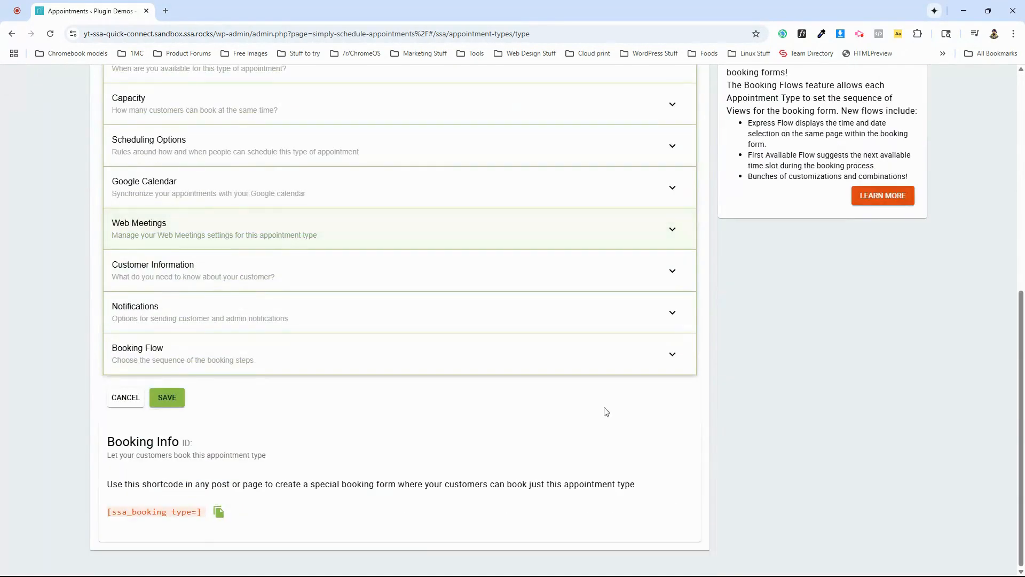
click(177, 398)
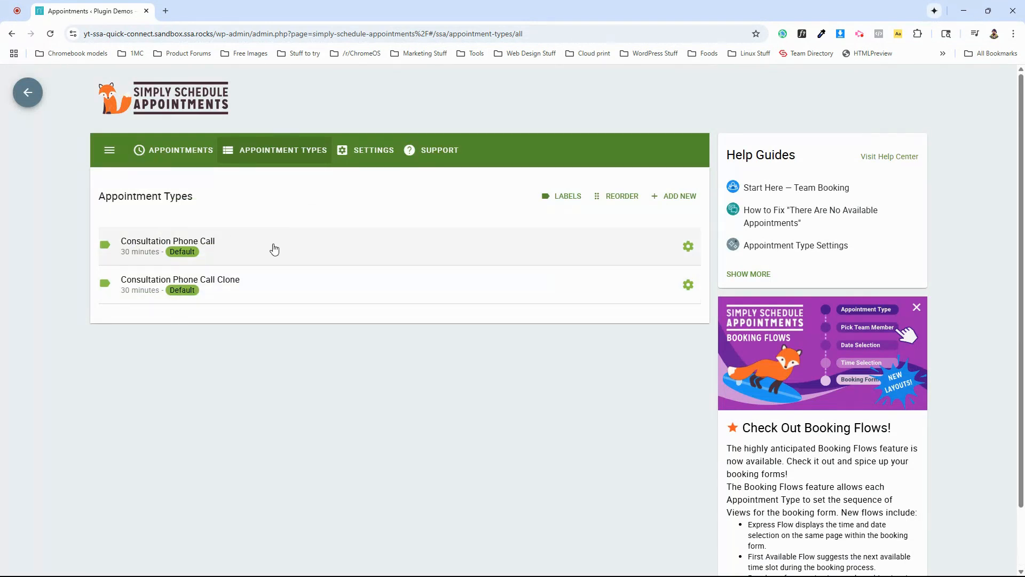
- Select Consultation Phone Call and its clone and open their Google Calendar settings for bulk editing
click(105, 248)
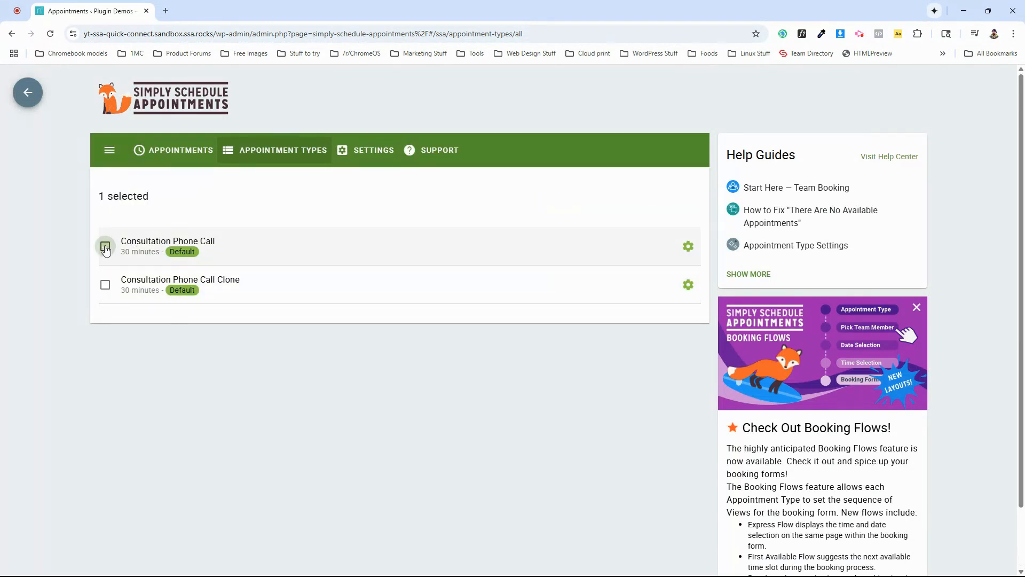
click(105, 284)
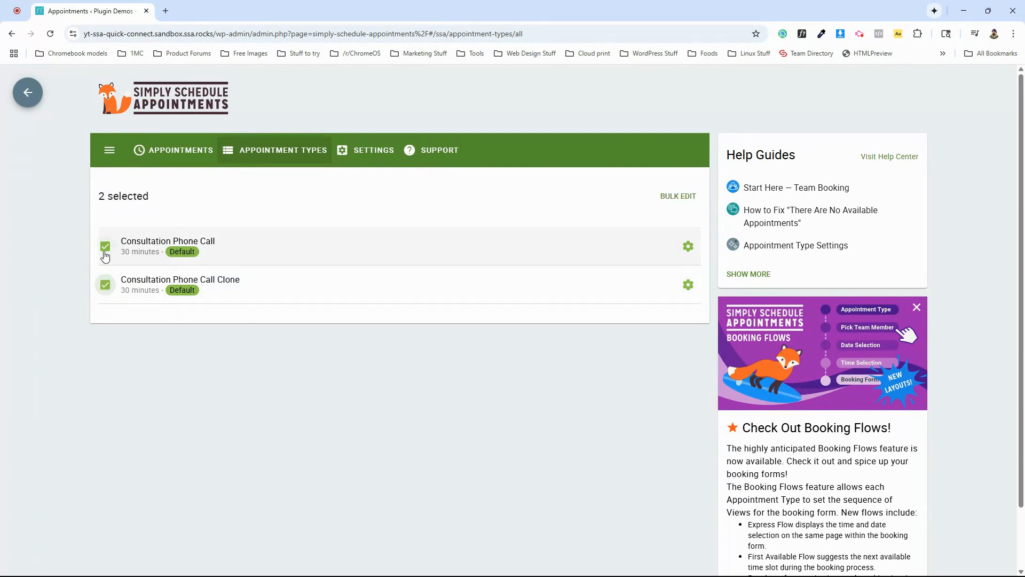
click(678, 197)
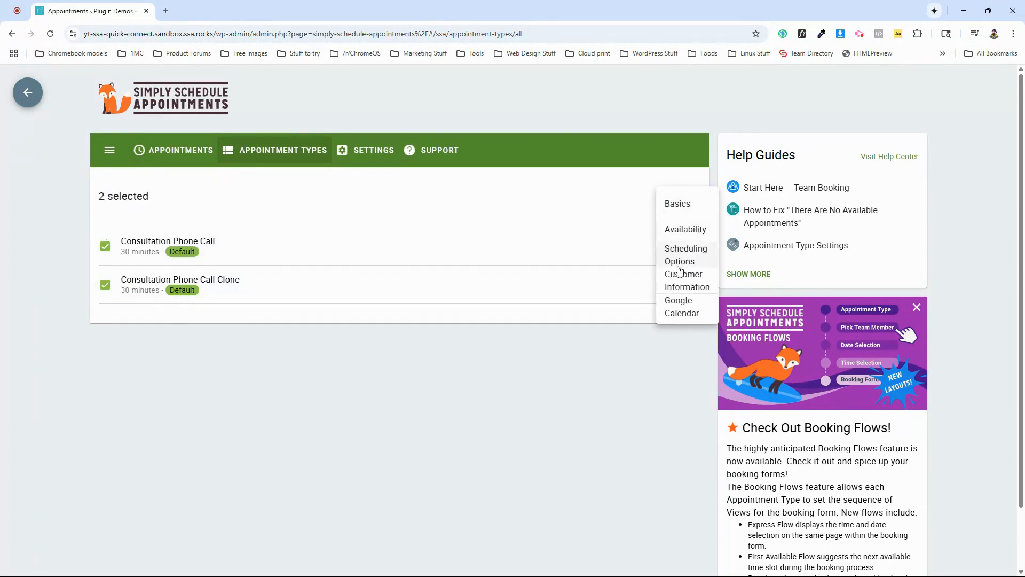
click(681, 312)
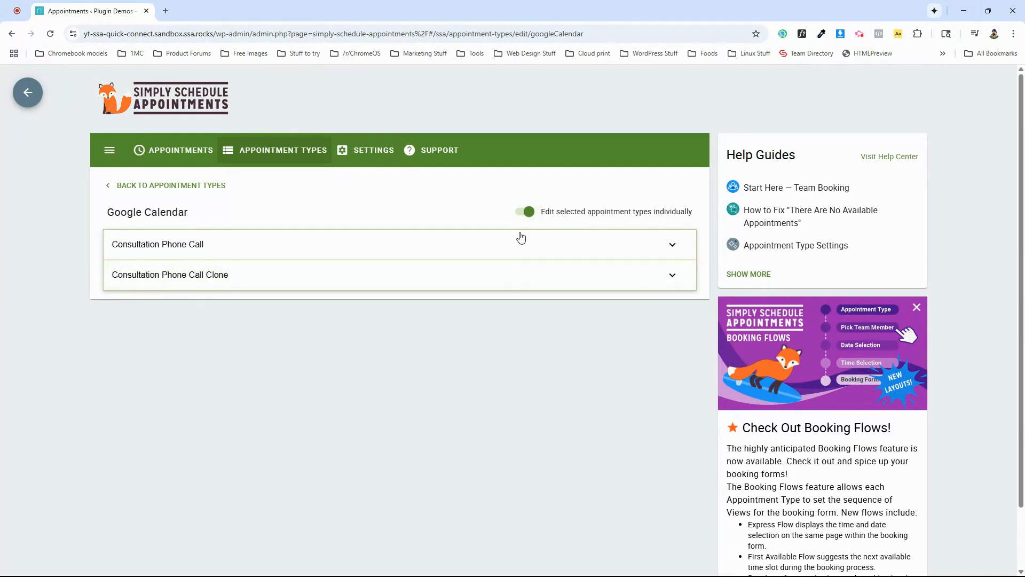
- Review the individual Google Calendar settings of Consultation Phone Call and of its clone
click(174, 245)
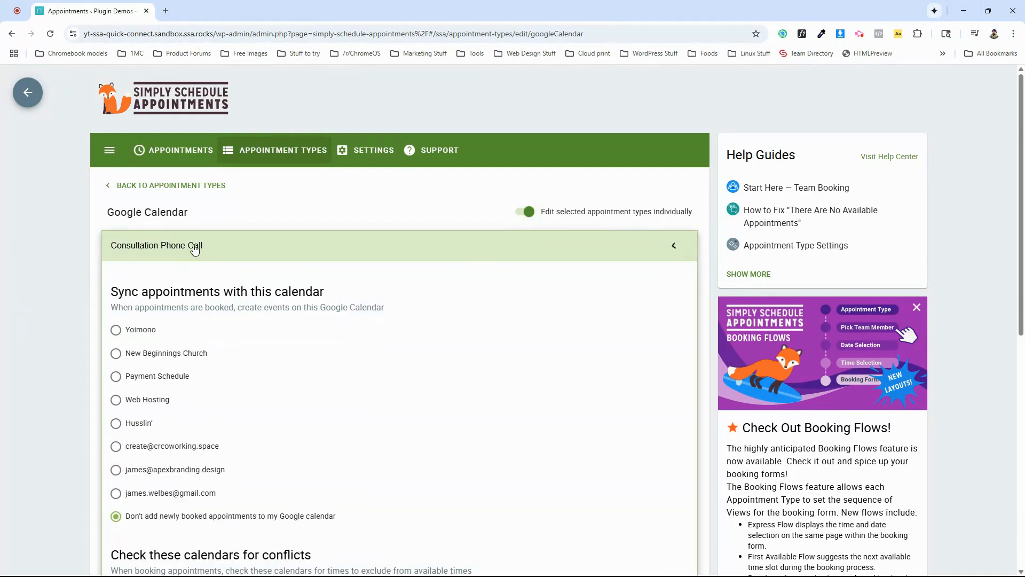
scroll(142, 373, down, 1)
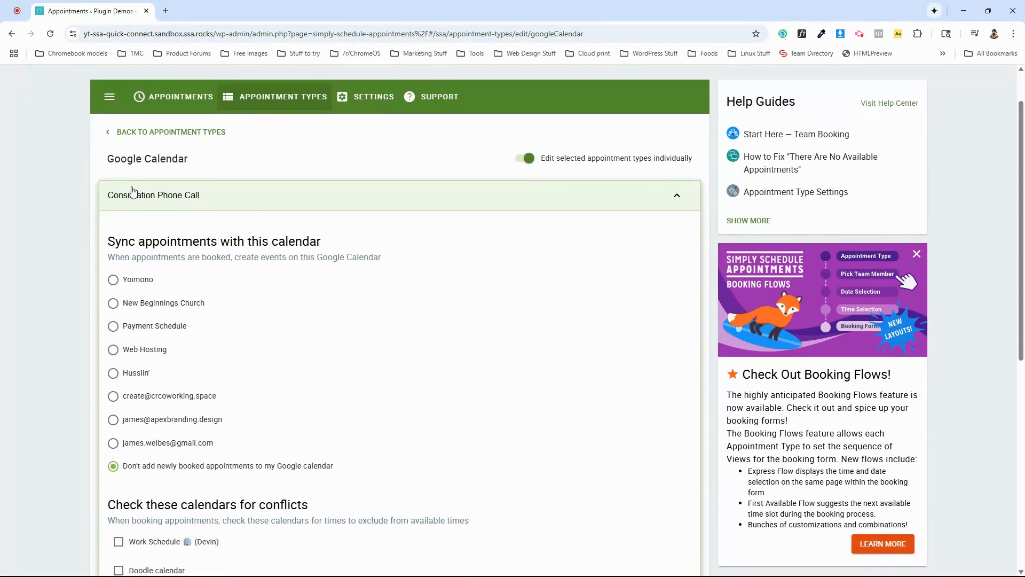
click(145, 200)
click(210, 233)
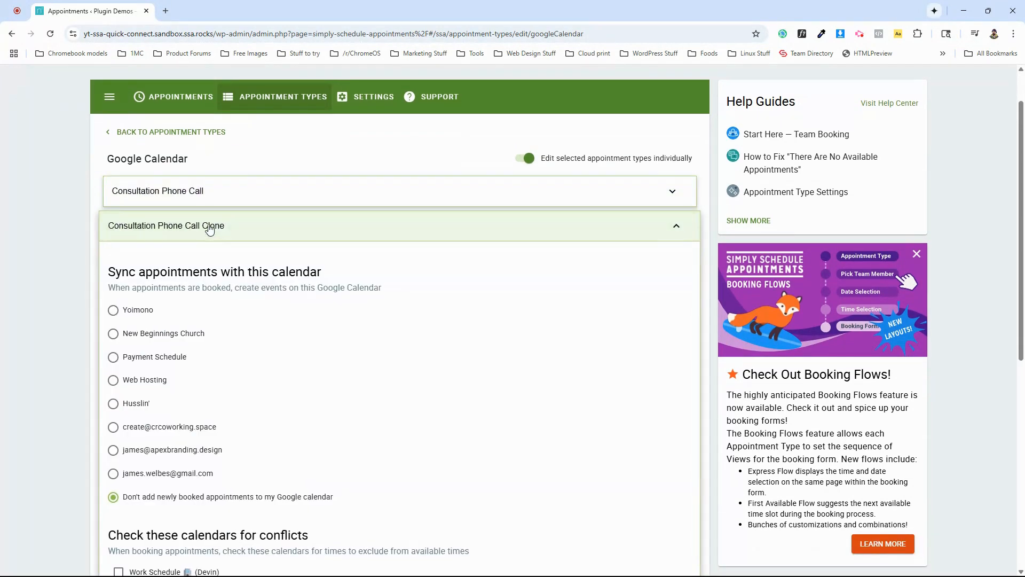
click(225, 235)
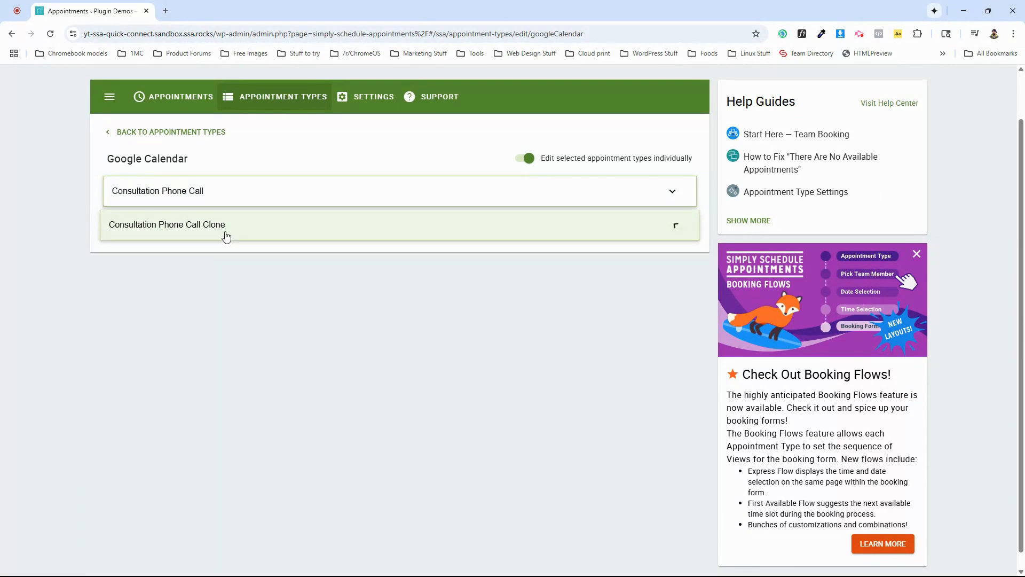
- Turn off individual editing and sync both appointment types with the Web Hosting calendar
click(528, 159)
scroll(240, 340, down, 4)
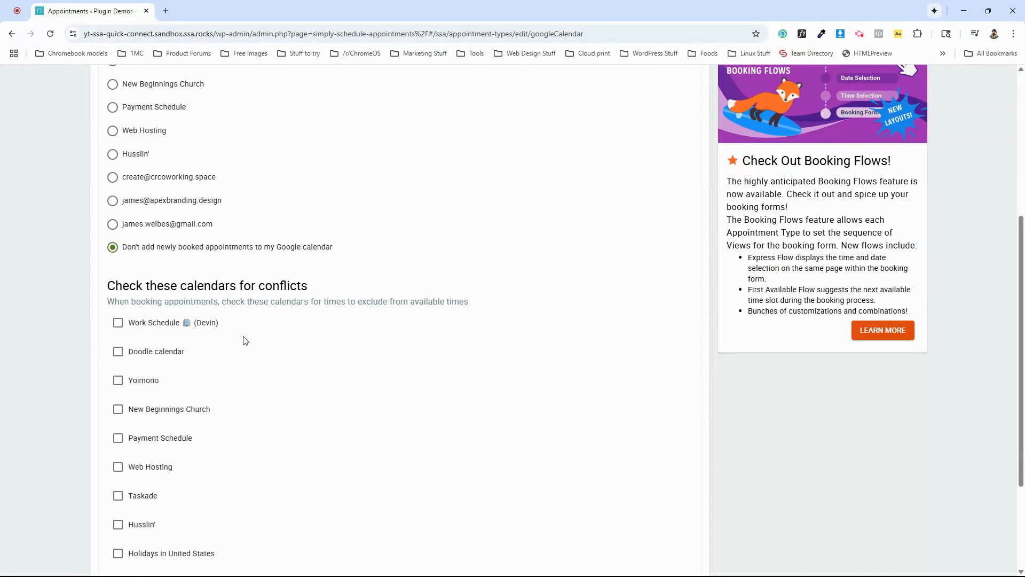
scroll(245, 341, up, 5)
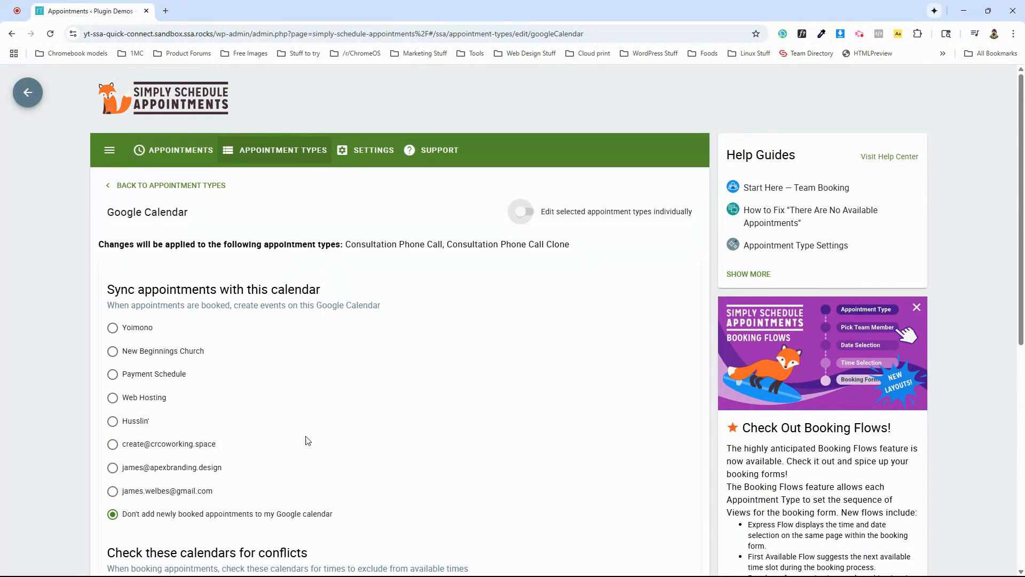
scroll(248, 413, down, 3)
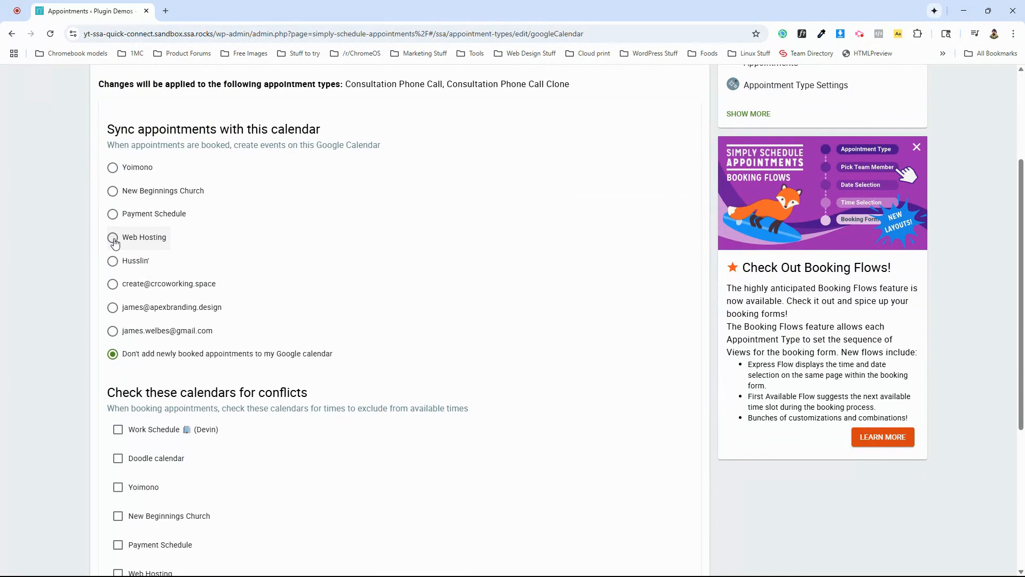
click(113, 239)
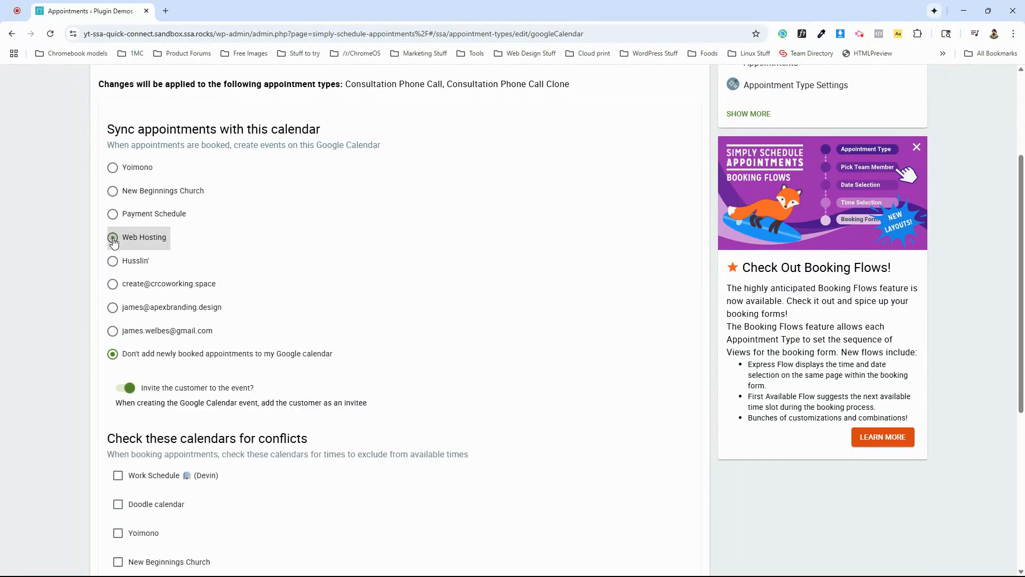
- Check the New Beginnings Church, Web Hosting and Holidays in United States calendars for conflicts in both appointment types
scroll(113, 242, down, 4)
click(118, 348)
click(118, 406)
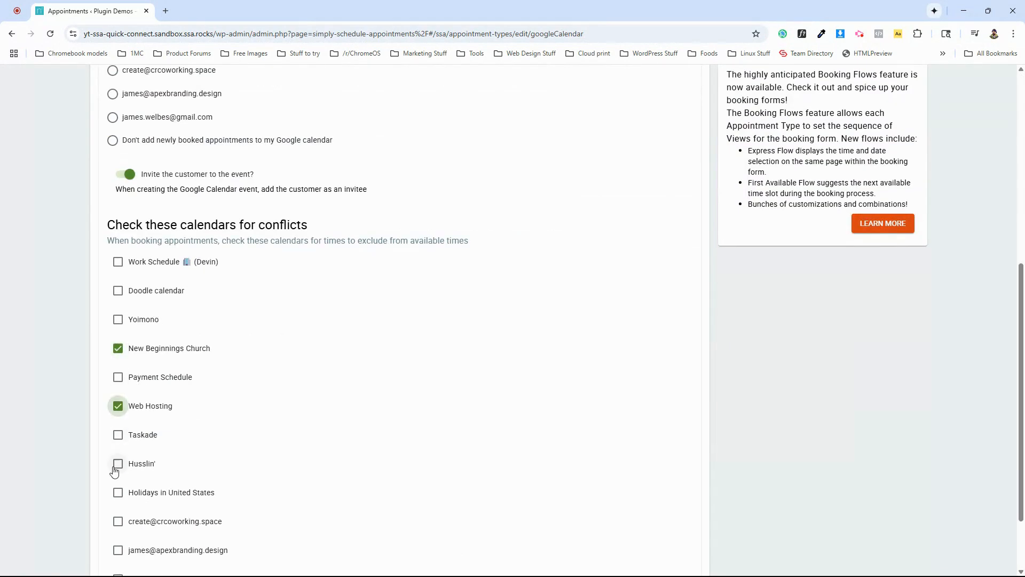
click(118, 493)
scroll(179, 497, down, 1)
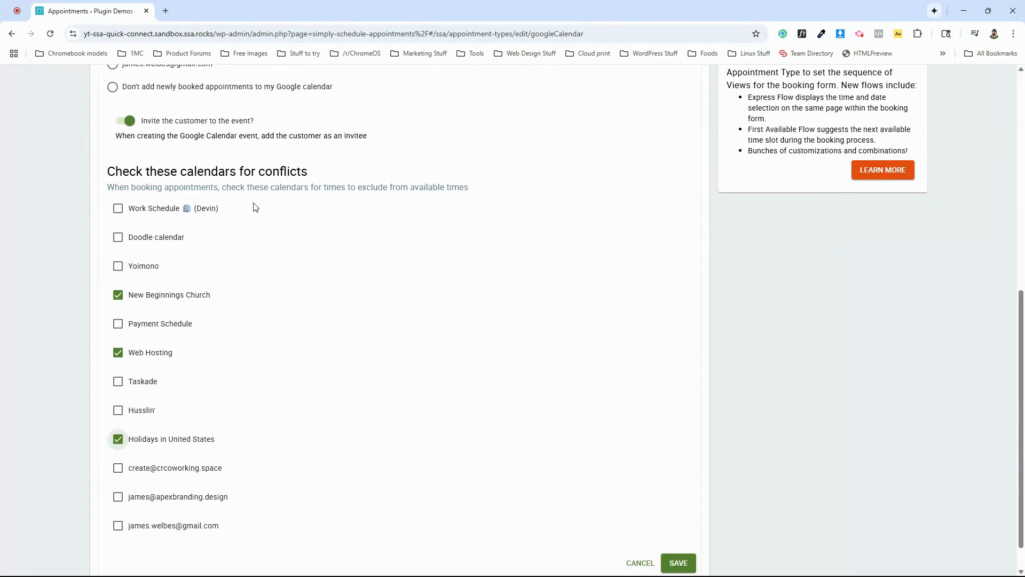